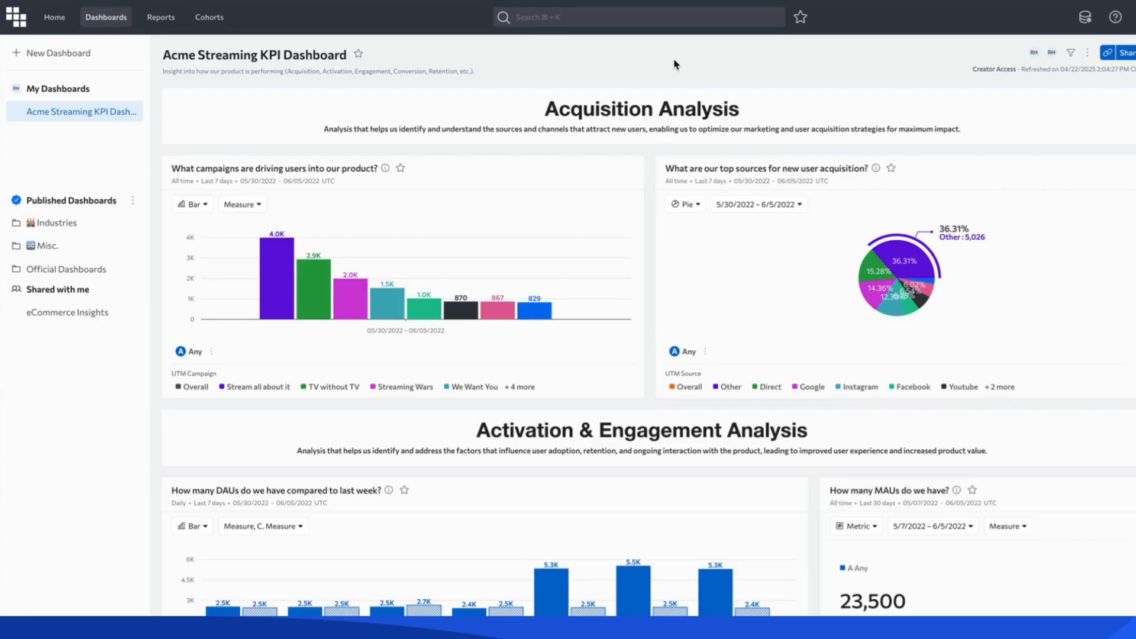
Open the report comparing DAUs to last week from the dashboard's Activation & Engagement Analysis section.
scroll(545, 361, down, 5)
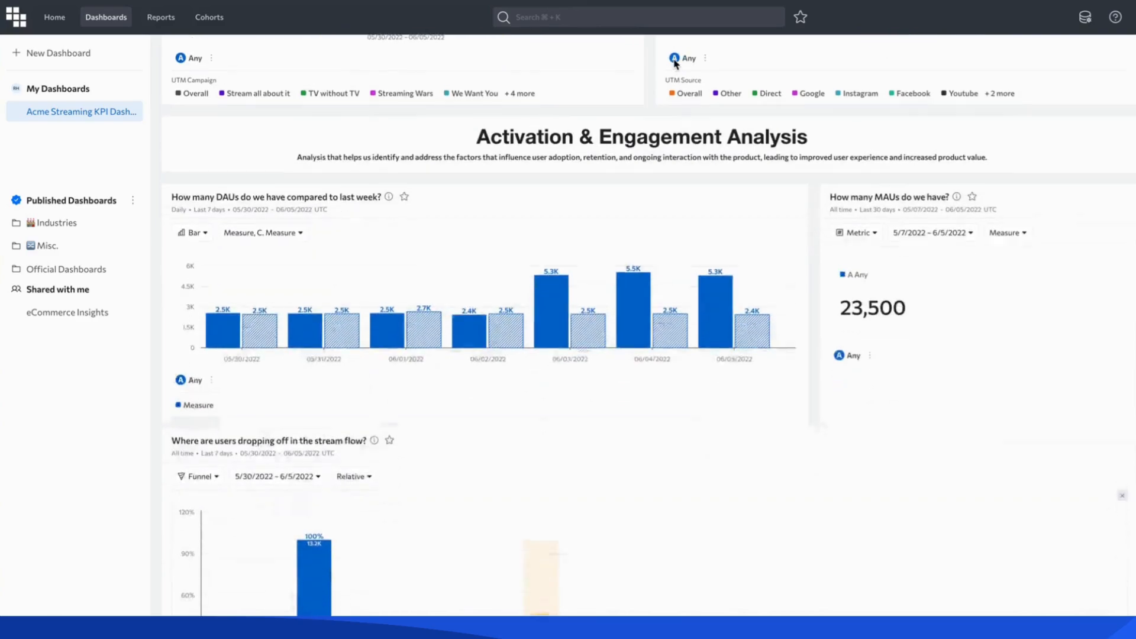
mouse_move(546, 325)
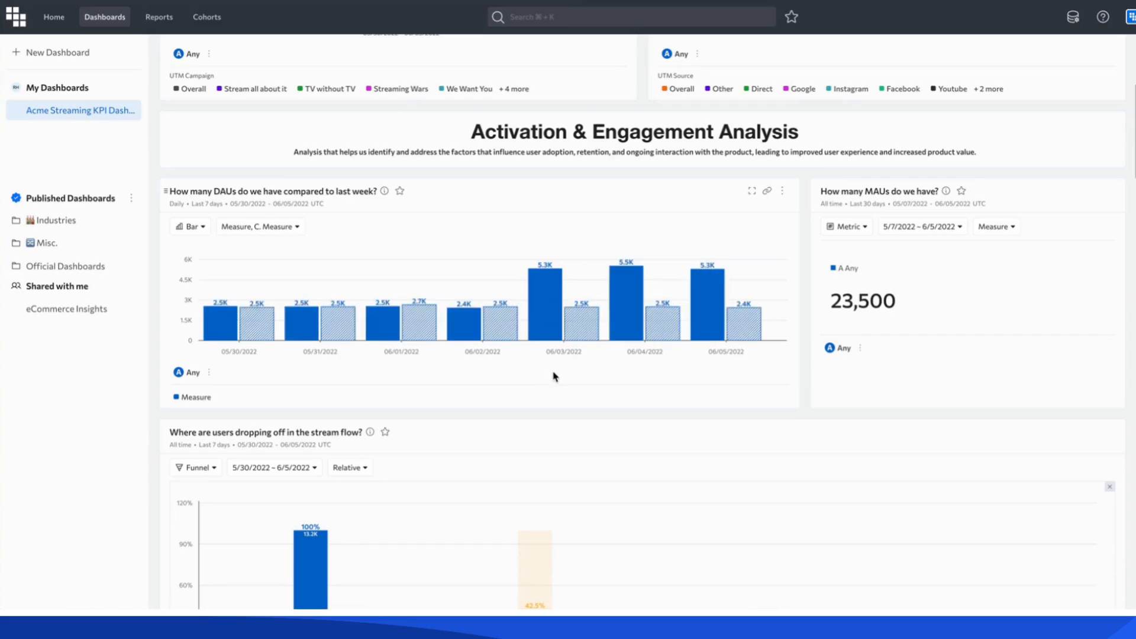
scroll(555, 377, up, 1)
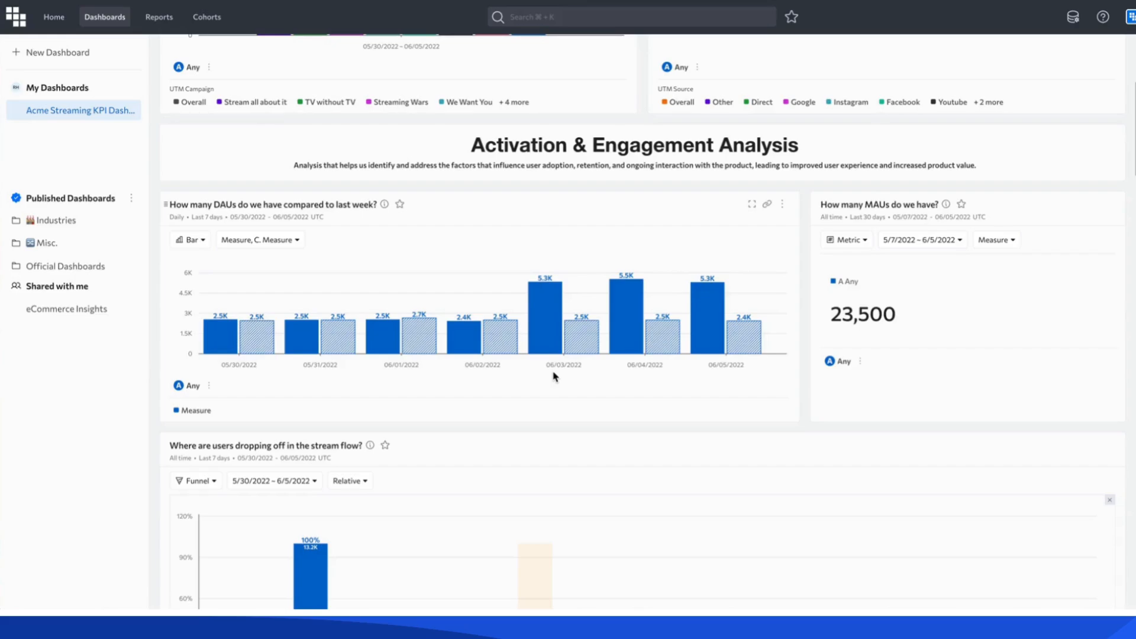
click(281, 205)
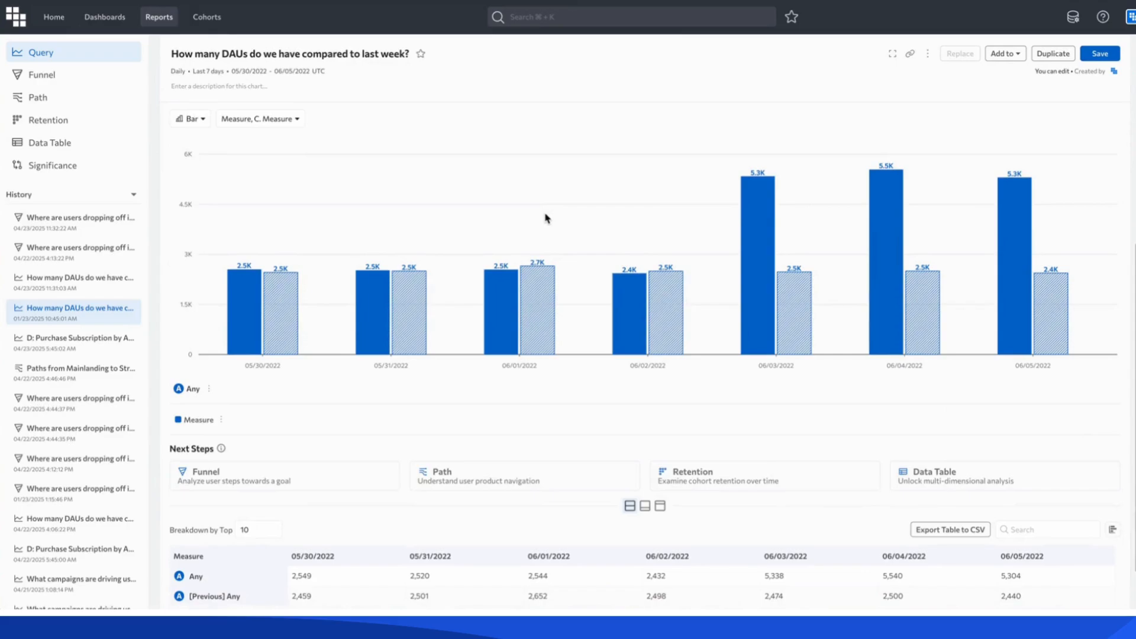
Break down the DAU report by App and execute the query.
scroll(545, 218, up, 5)
scroll(545, 219, up, 2)
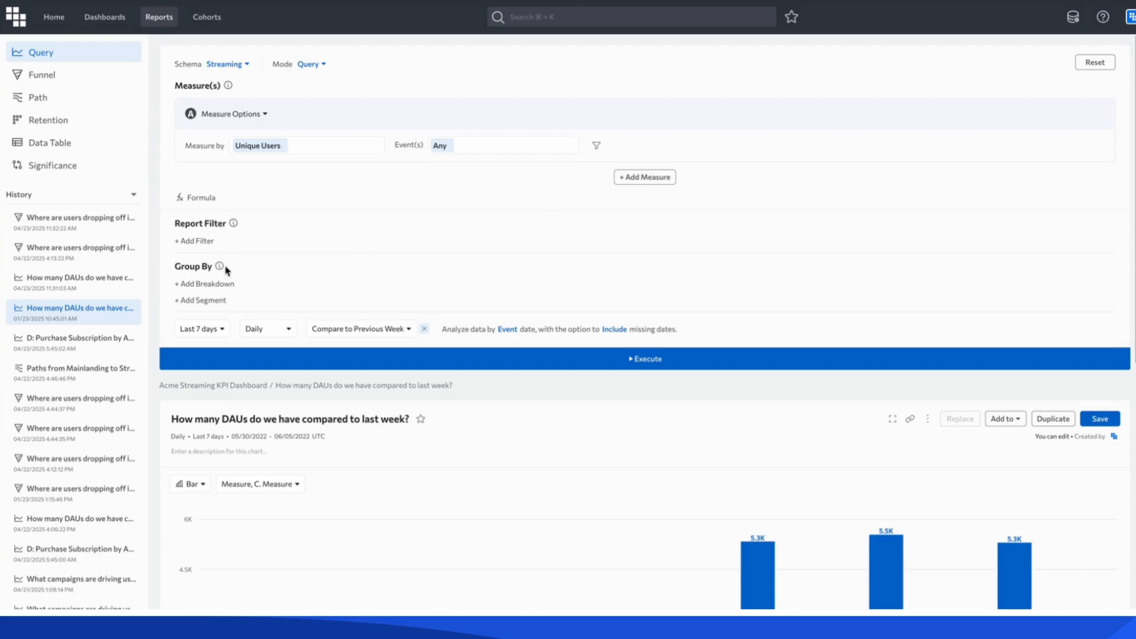
click(214, 285)
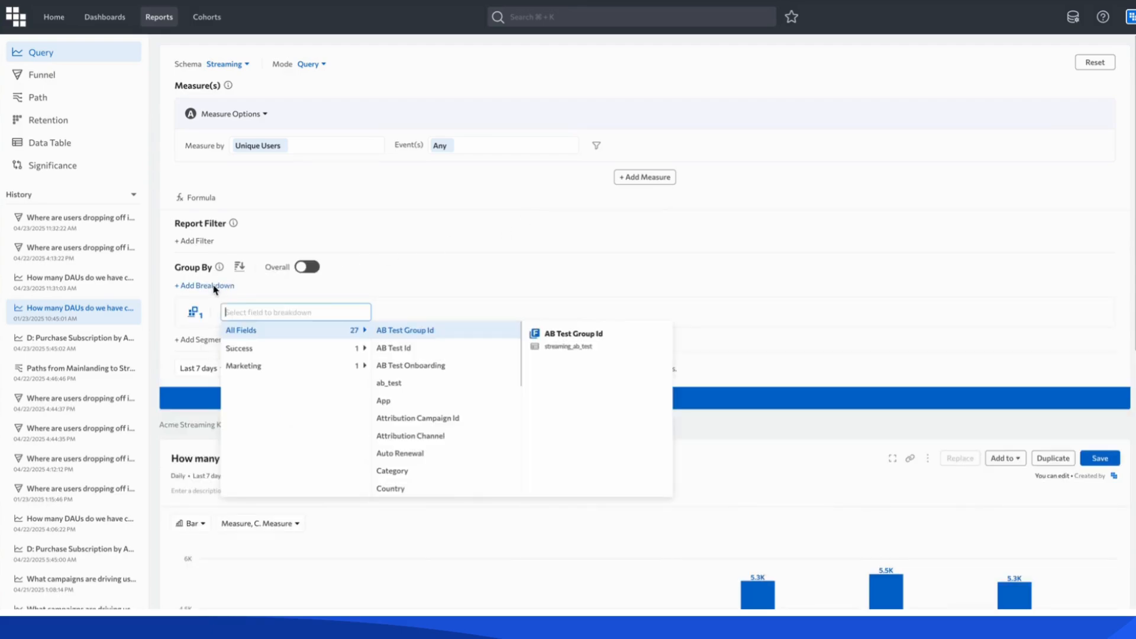
click(444, 400)
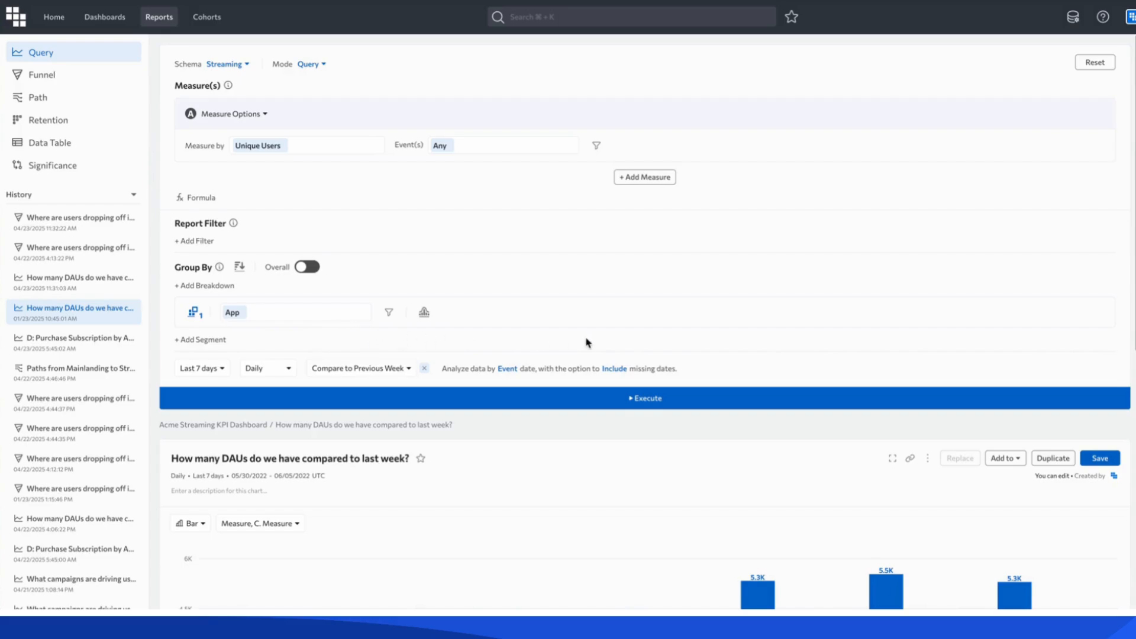
click(642, 398)
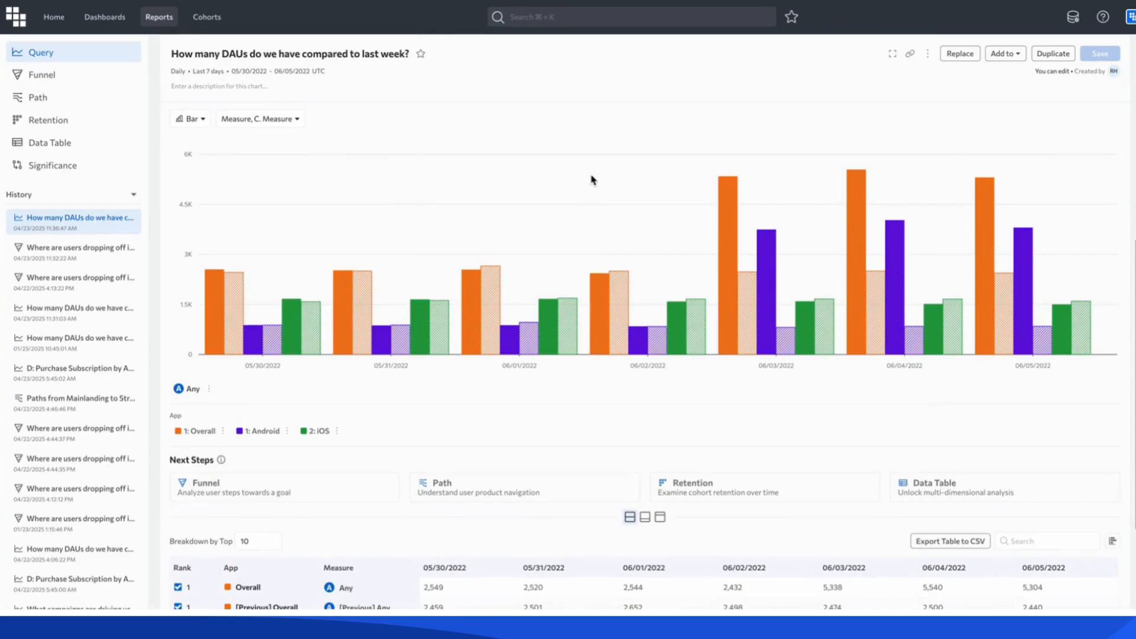
Hide the Overall series so only Android and iOS are charted, and save the report.
click(195, 432)
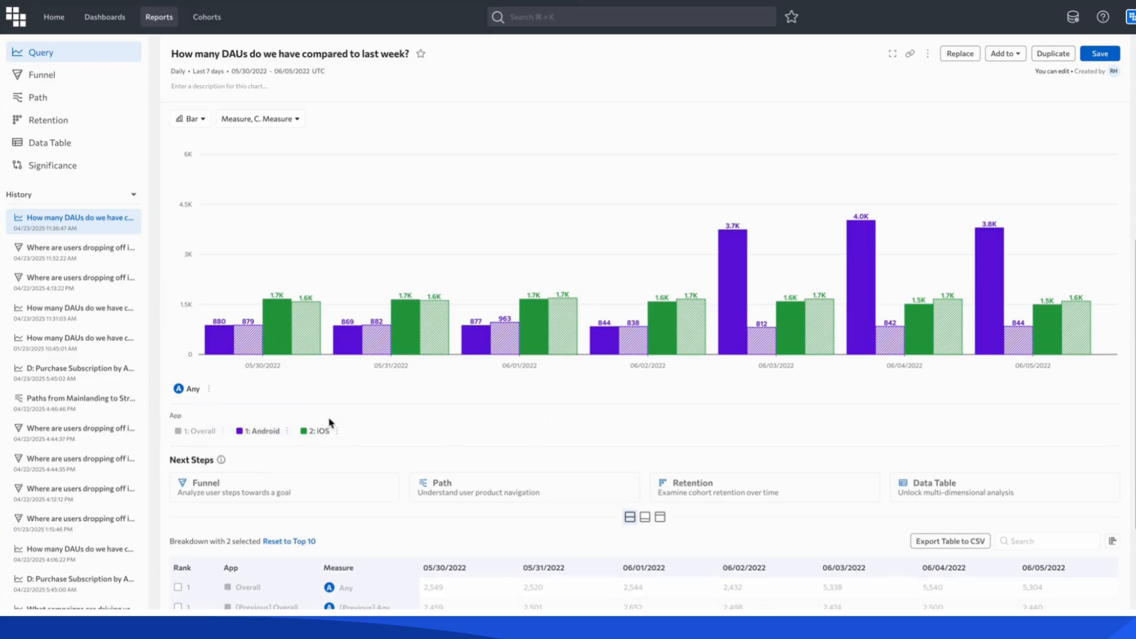
mouse_move(743, 333)
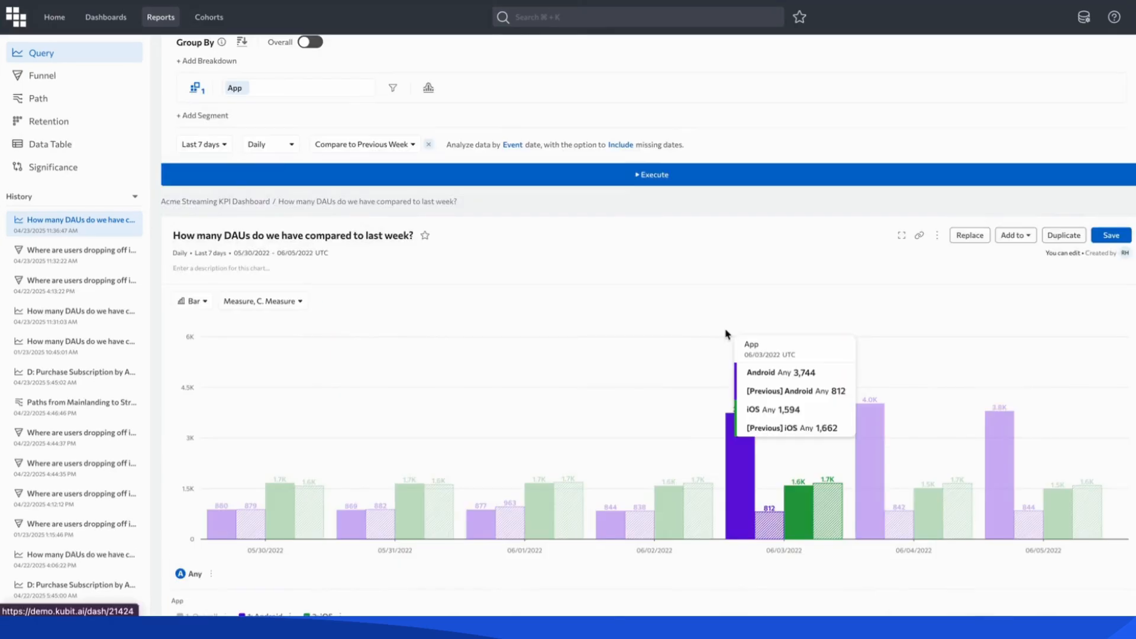
scroll(726, 332, down, 1)
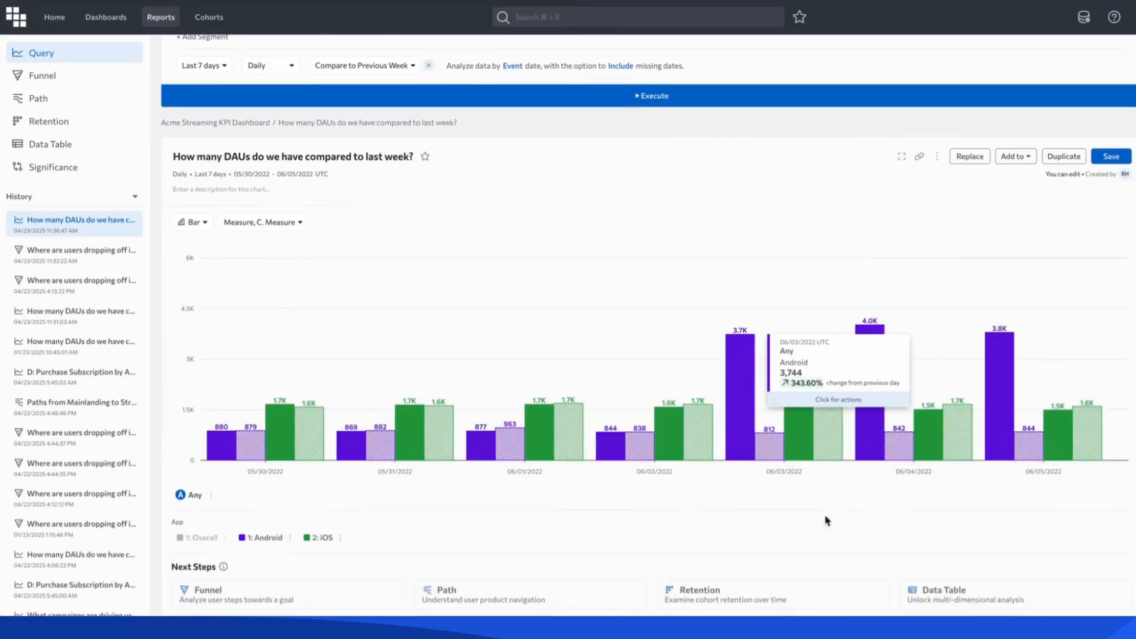
click(1116, 159)
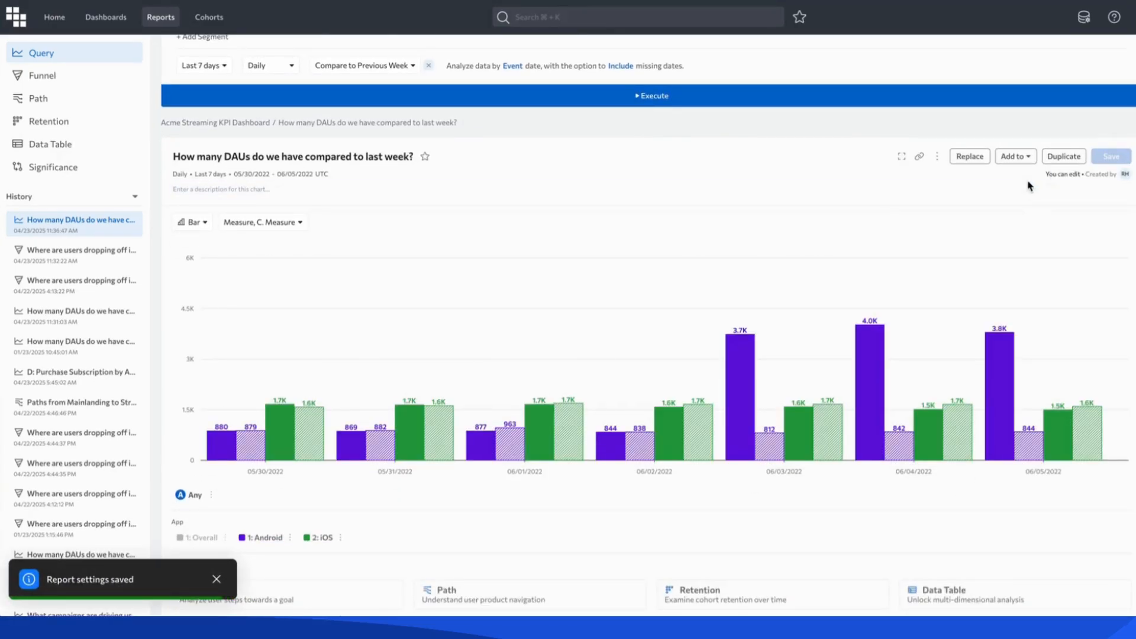
Add the DAU report to the existing scratchpad "June 3rd DAU Spike Investigation".
click(1013, 156)
click(1014, 192)
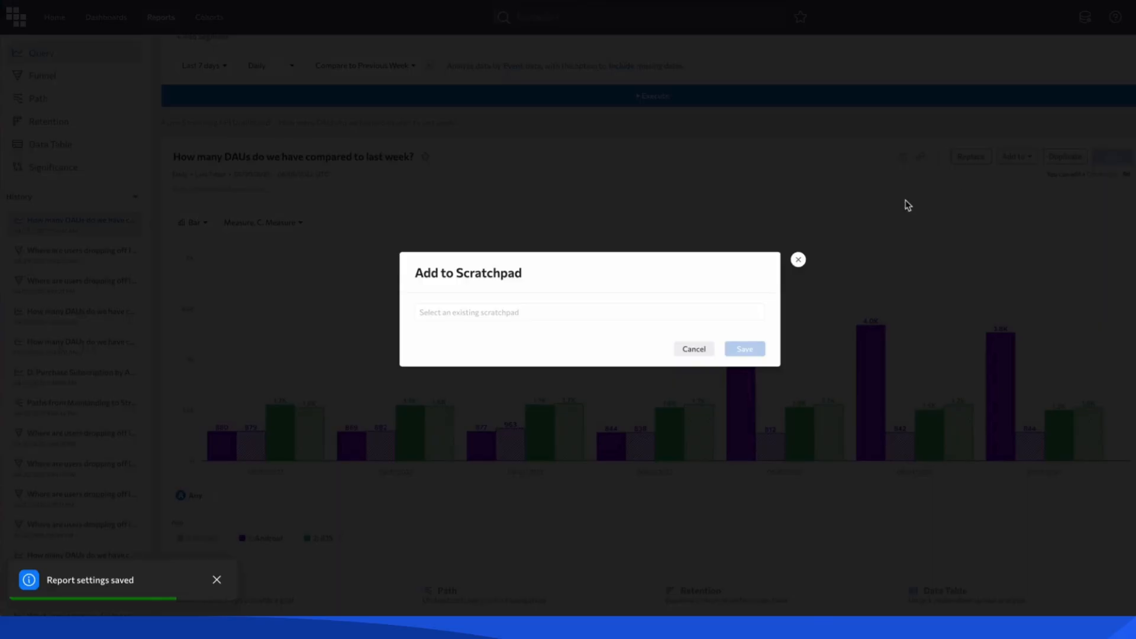
click(463, 309)
click(455, 350)
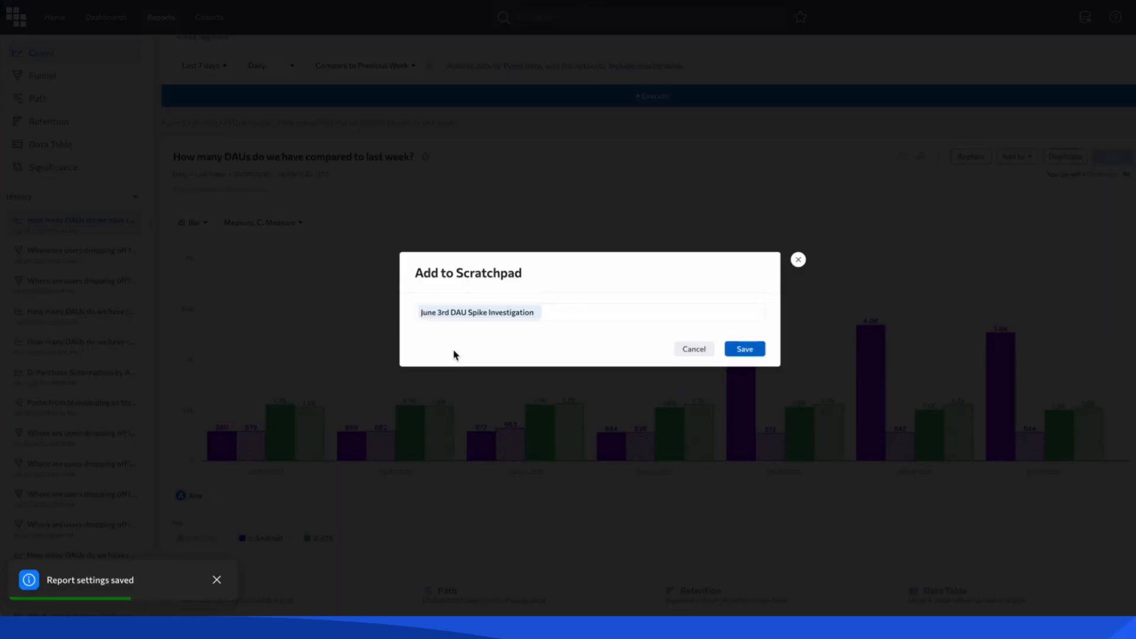
click(743, 350)
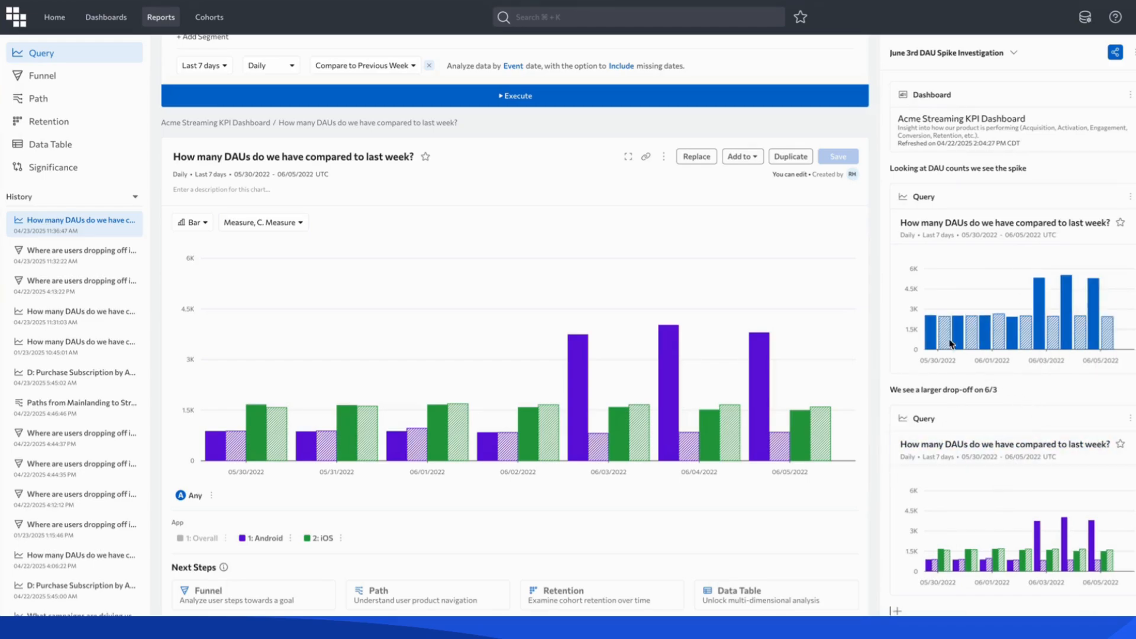
Return to the Acme Streaming KPI Dashboard and open the funnel report on where users drop off in the stream flow.
scroll(791, 252, up, 5)
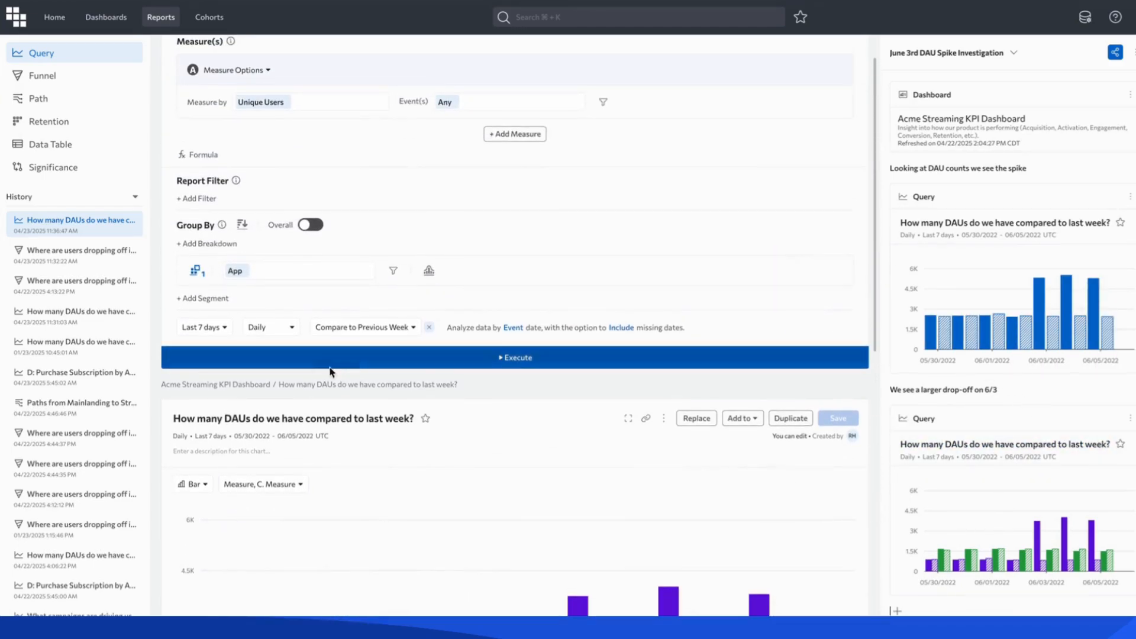
click(224, 384)
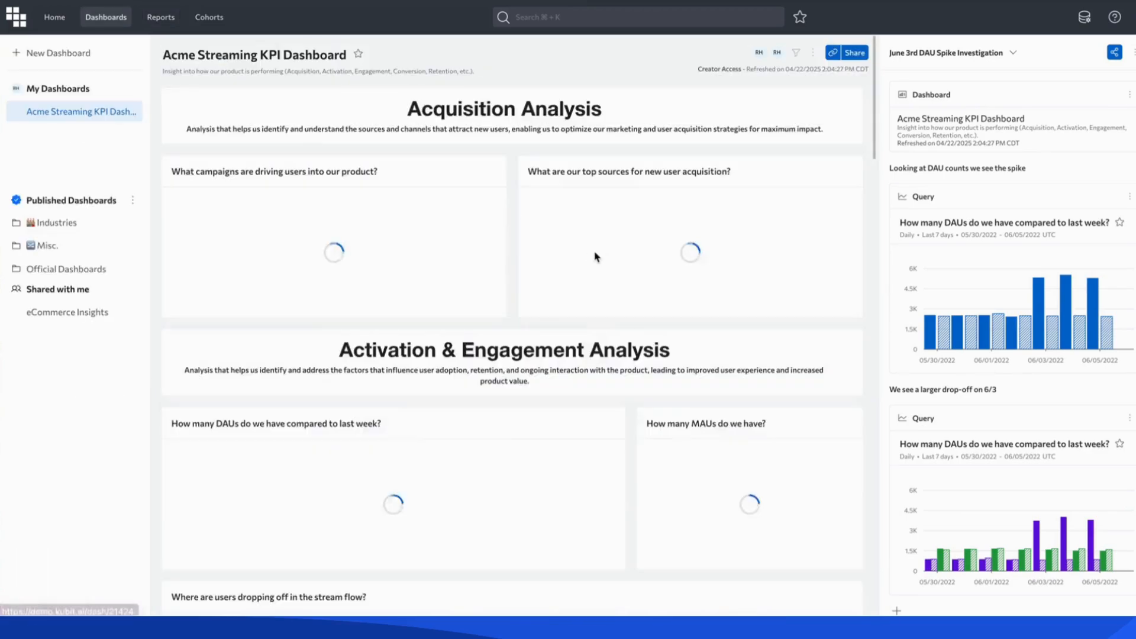
scroll(596, 256, down, 10)
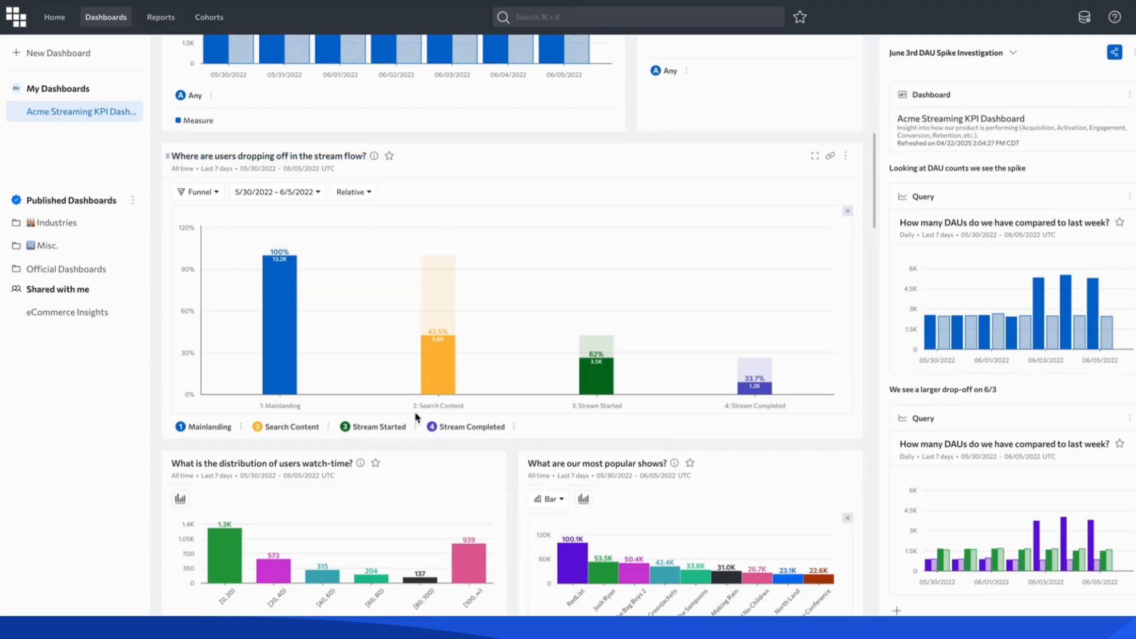
mouse_move(280, 390)
click(294, 157)
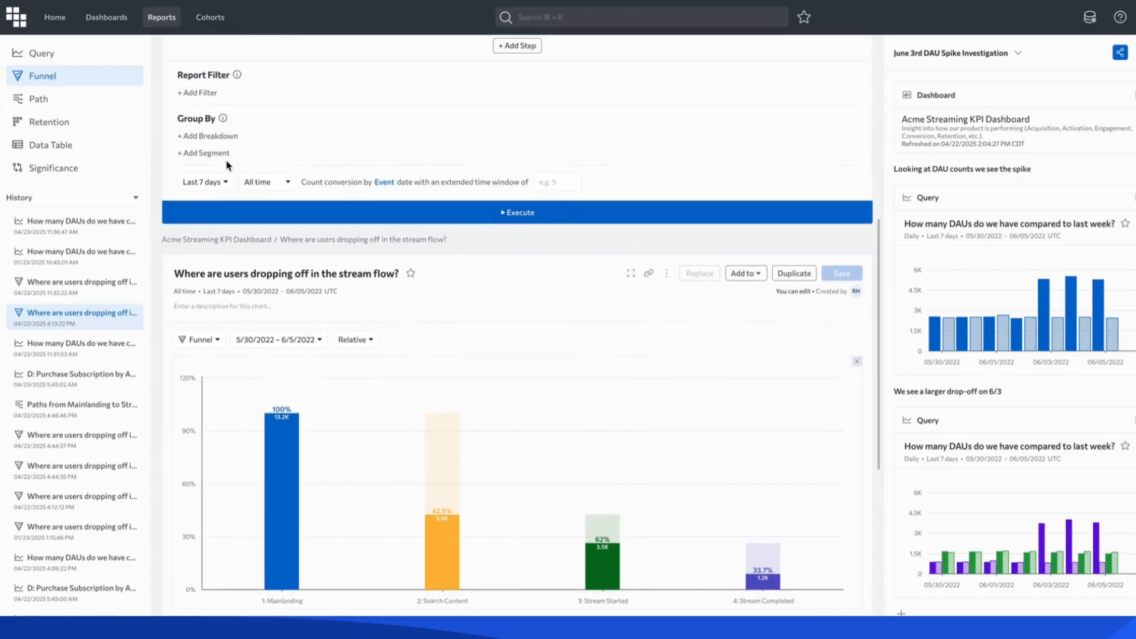
Add a report filter App = Android to the stream flow funnel.
click(199, 92)
click(211, 114)
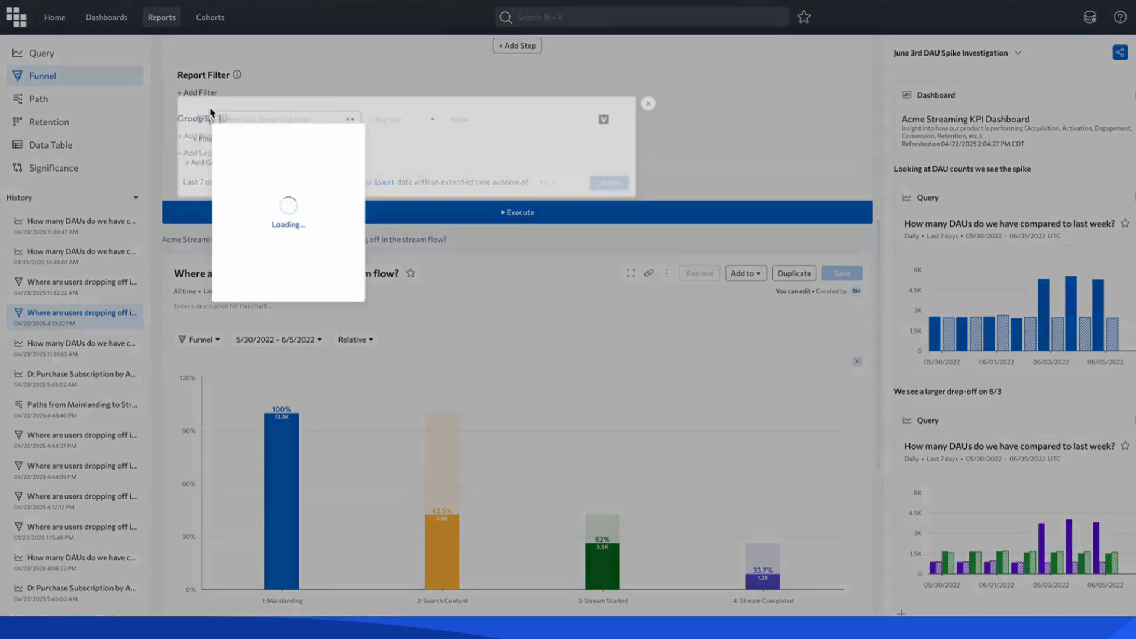
click(386, 247)
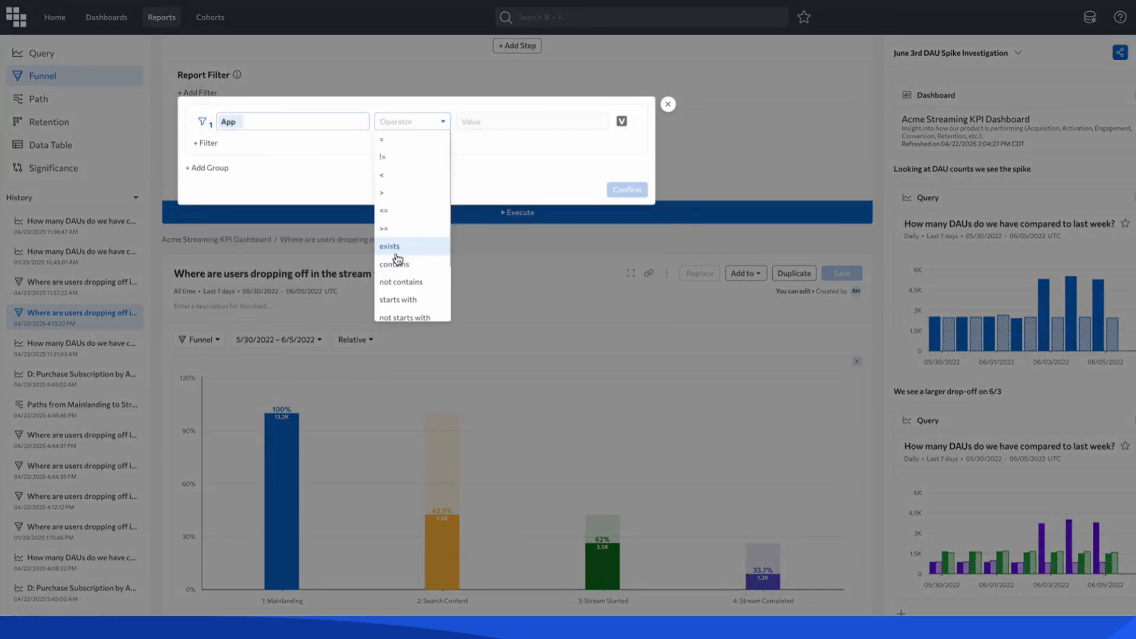
click(400, 141)
click(481, 140)
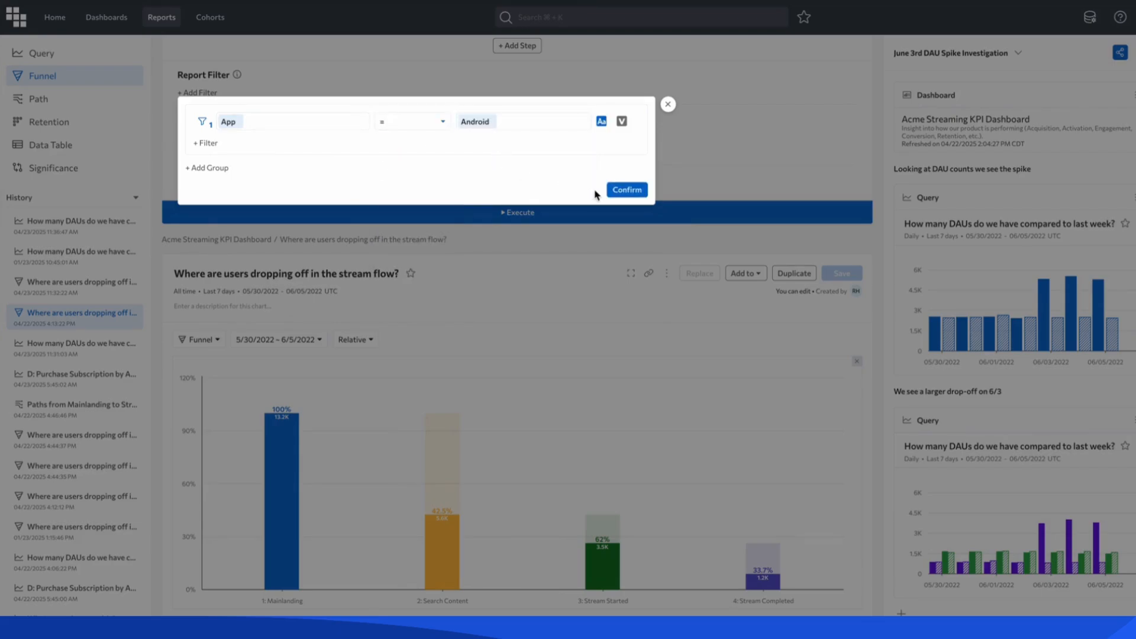
click(620, 193)
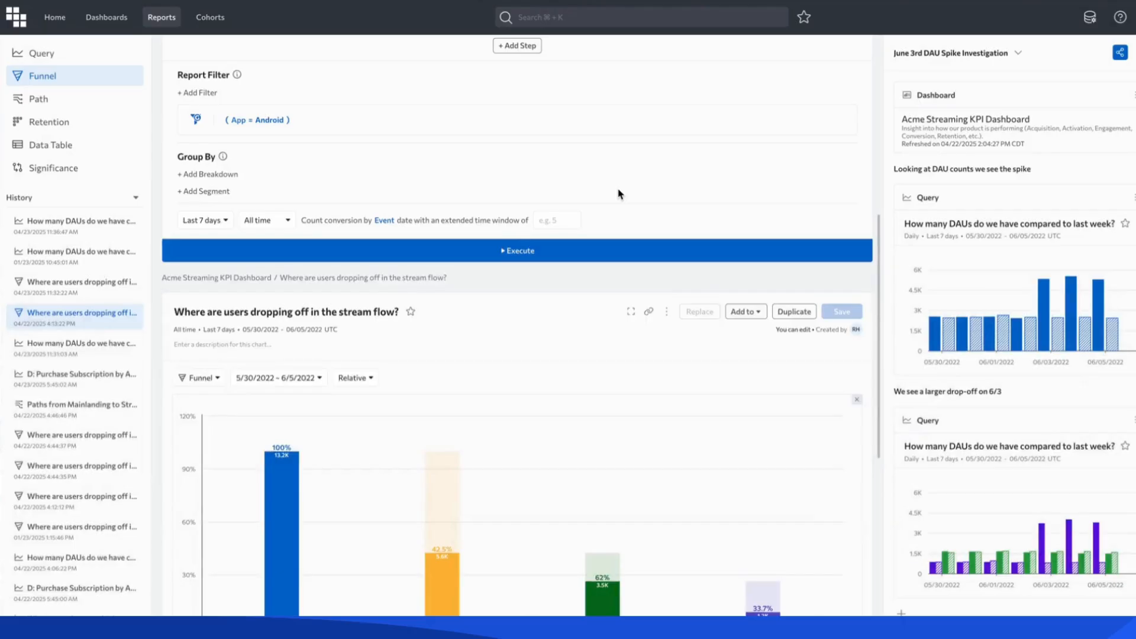
Set the funnel's time granularity to Daily and execute the report.
click(255, 221)
click(289, 242)
click(576, 251)
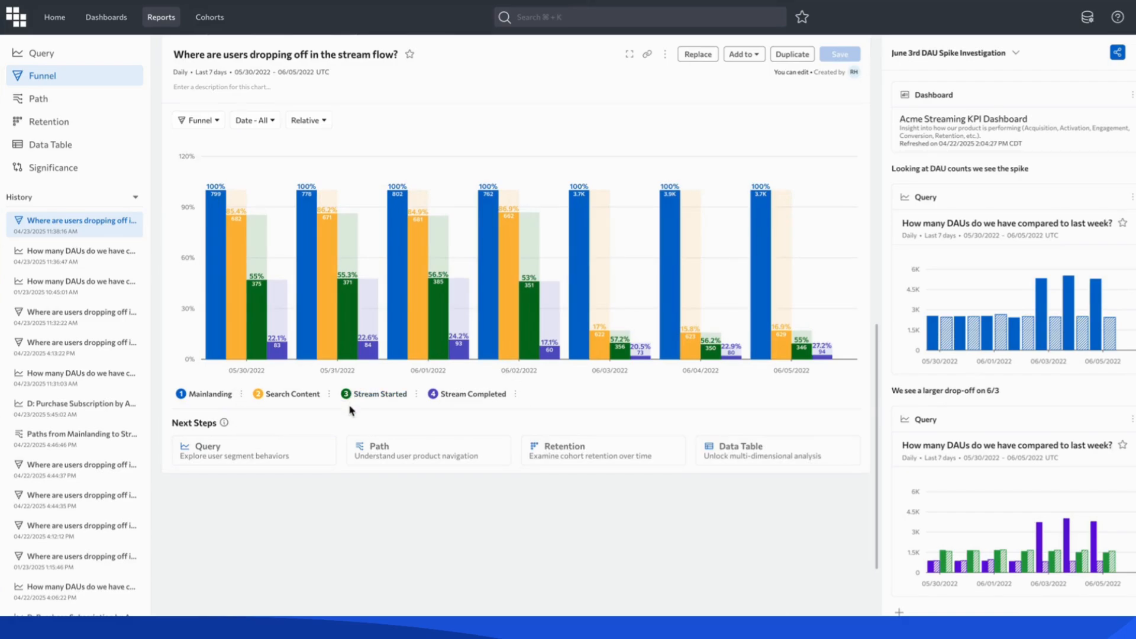
mouse_move(580, 359)
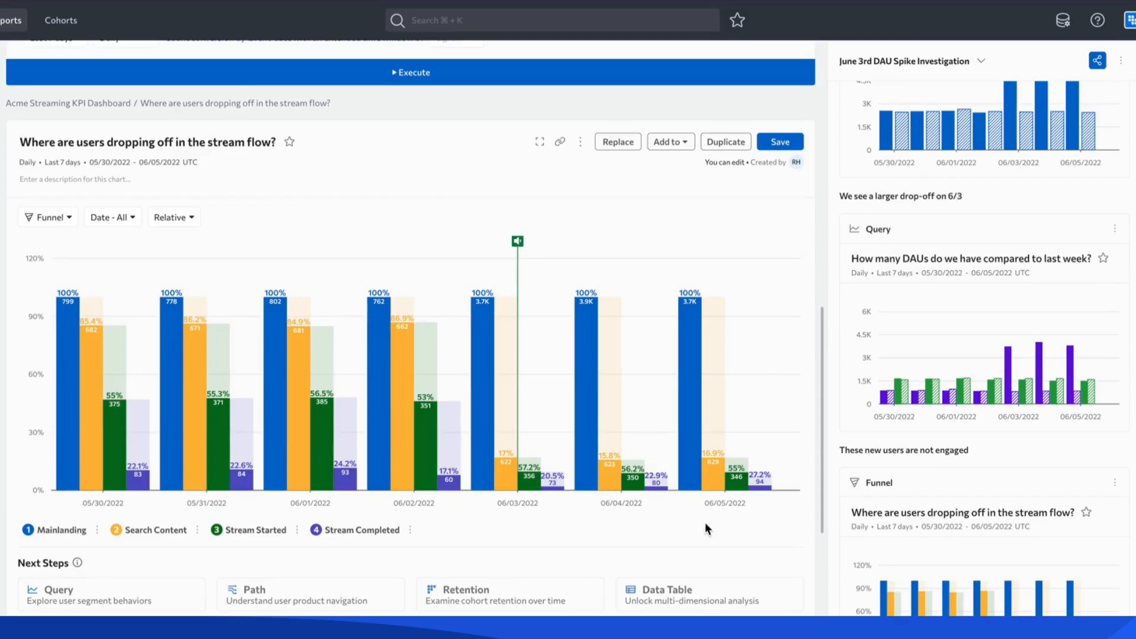
Generate an AI explanation of the funnel and read its key insights, summary statistics and recommendations.
mouse_move(1009, 401)
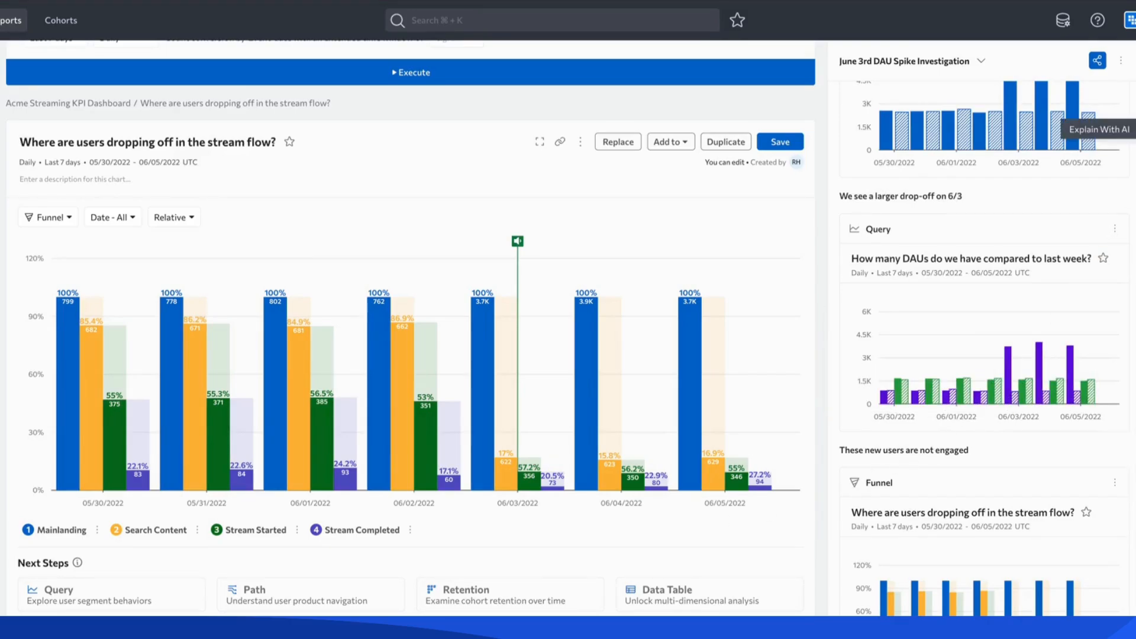
click(1135, 131)
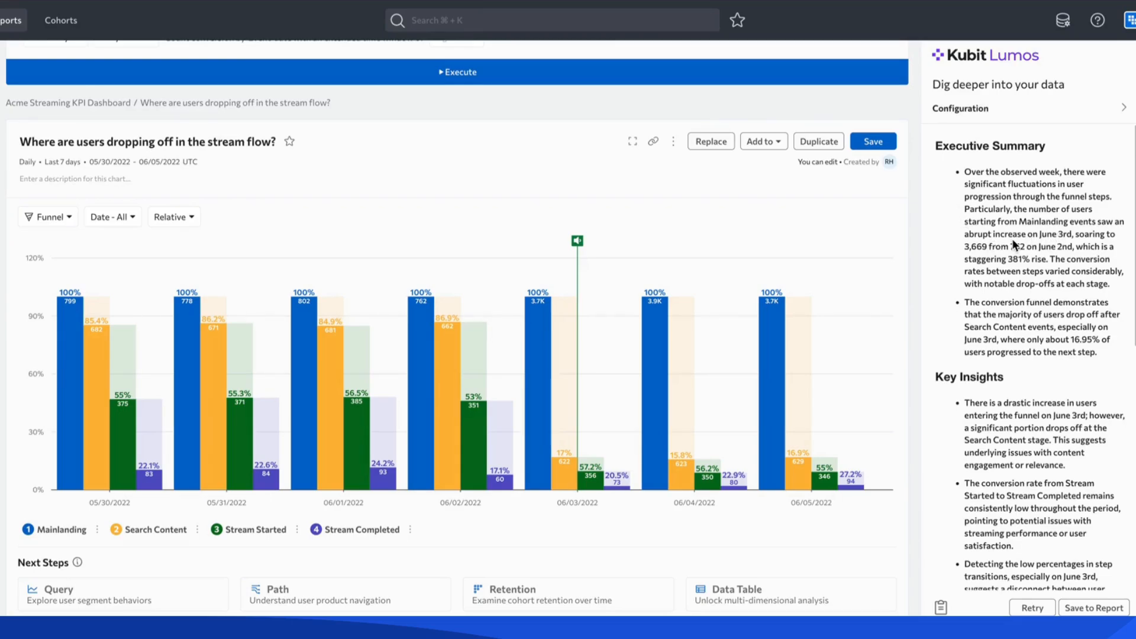
scroll(1012, 239, down, 3)
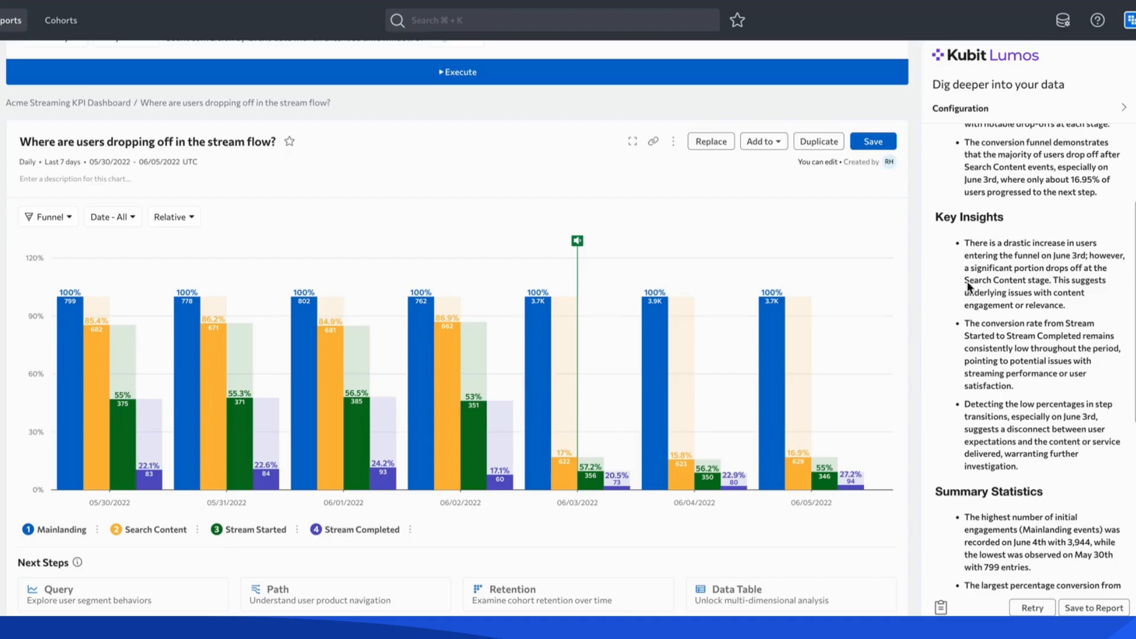
drag(968, 272, 1051, 280)
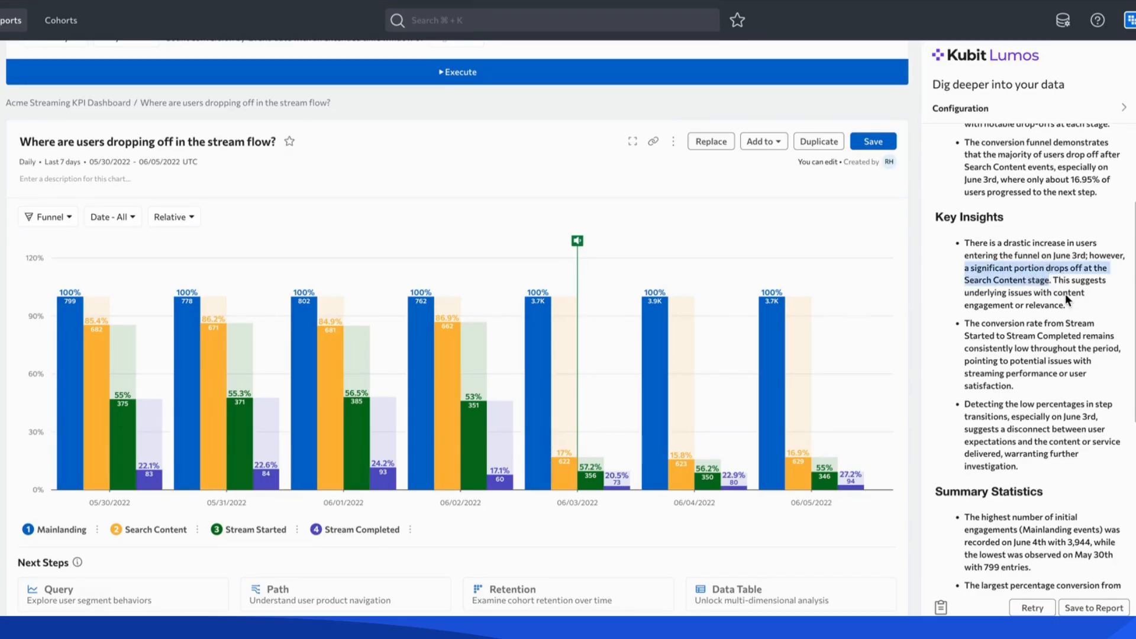
click(1065, 294)
scroll(1065, 293, down, 5)
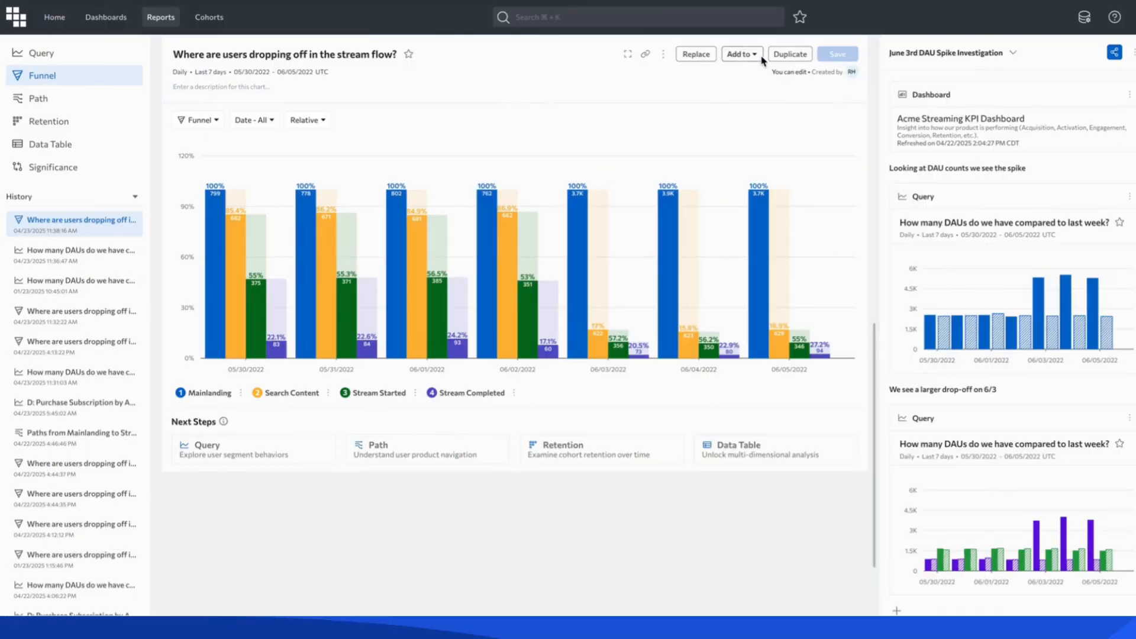
Add the stream flow funnel report to the existing scratchpad "June 3rd DAU Spike Investigation".
click(750, 54)
click(738, 89)
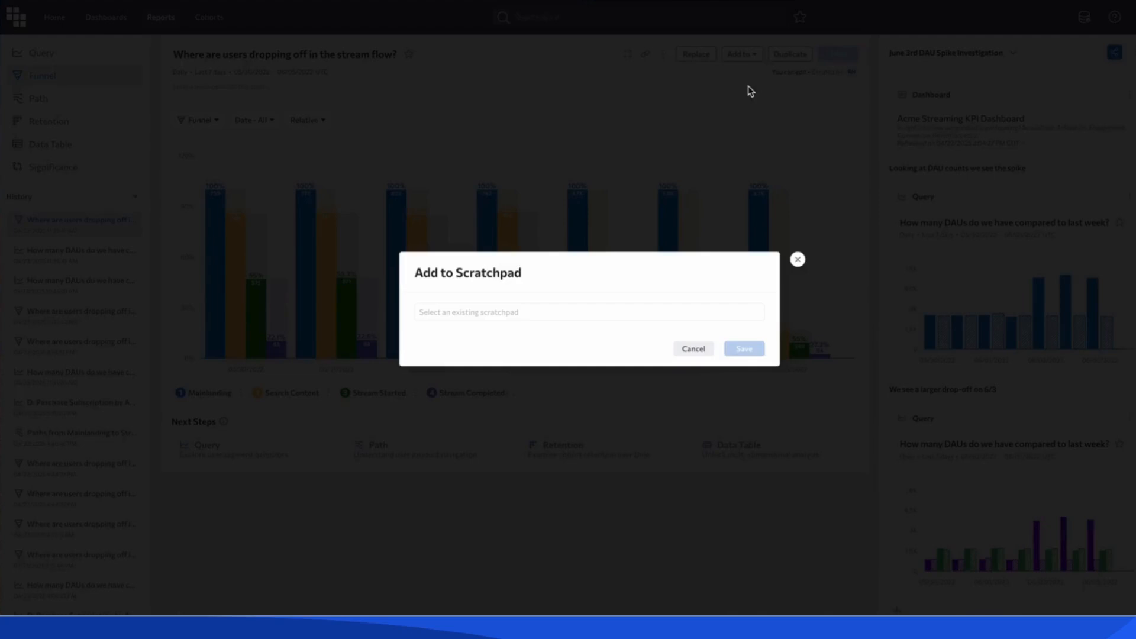
click(531, 310)
click(495, 349)
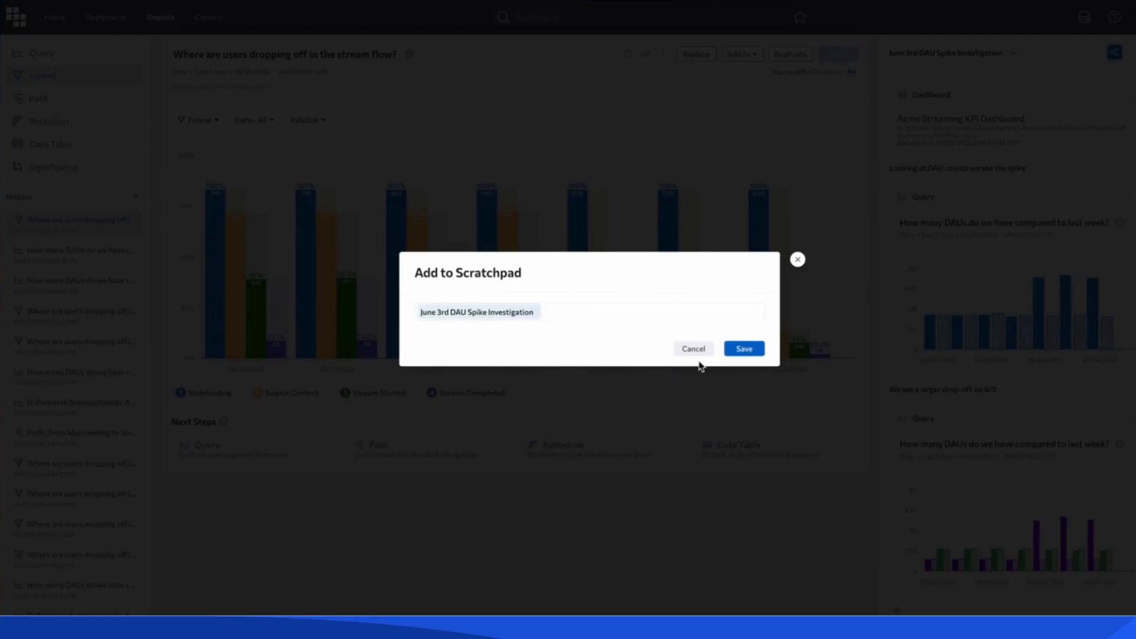
click(744, 349)
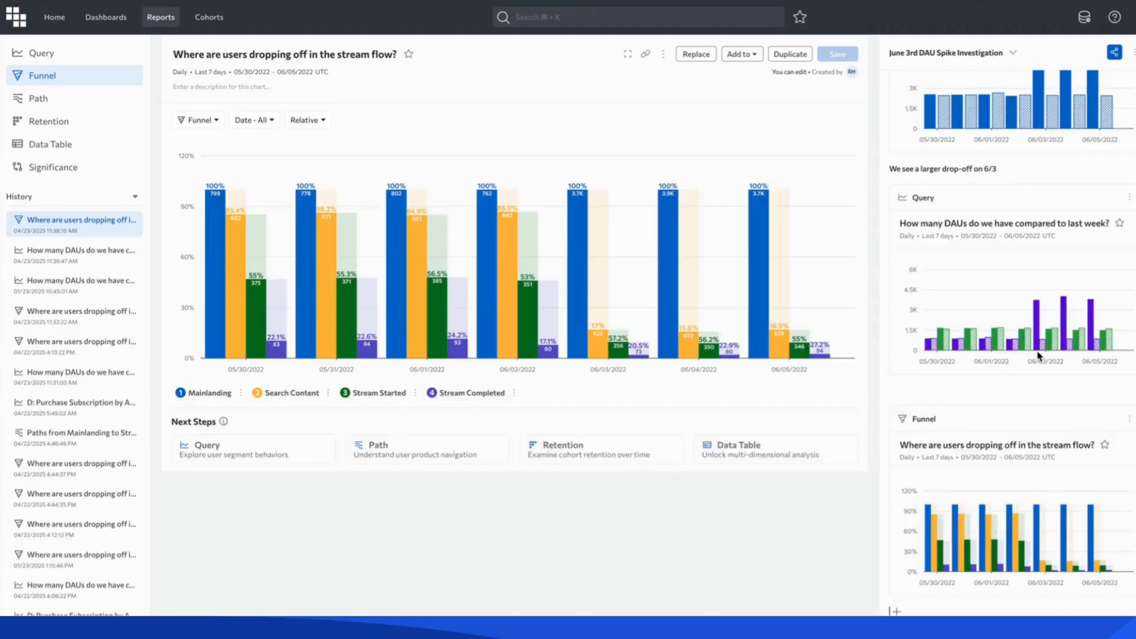
Insert the note "These new users are not engaged" above the funnel chart in the scratchpad.
click(936, 391)
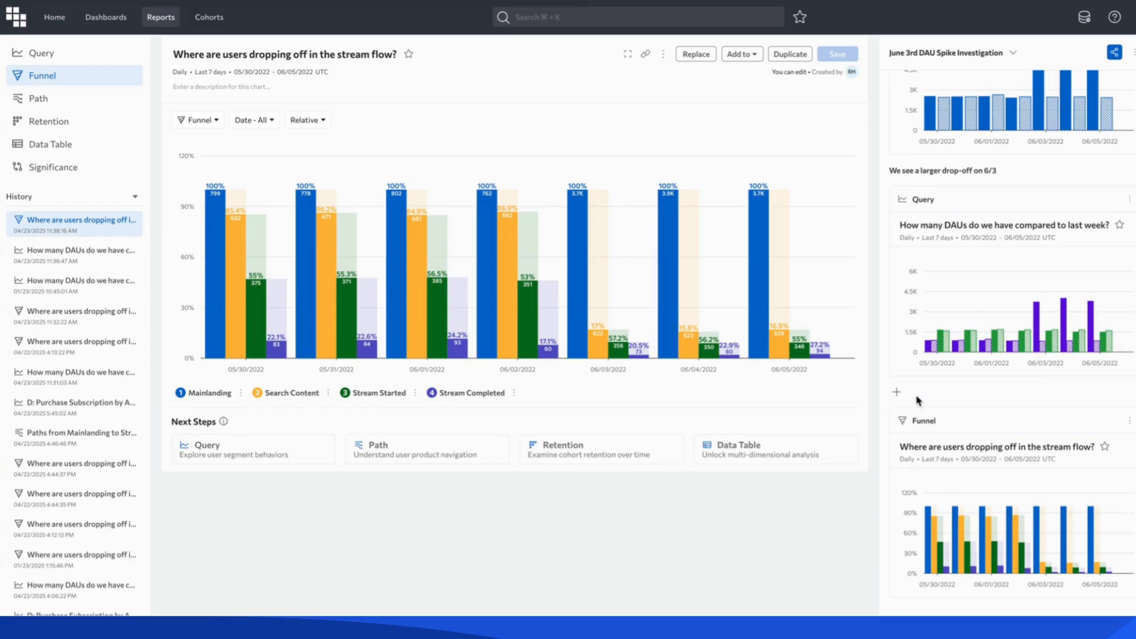
text(These new users are not engaged)
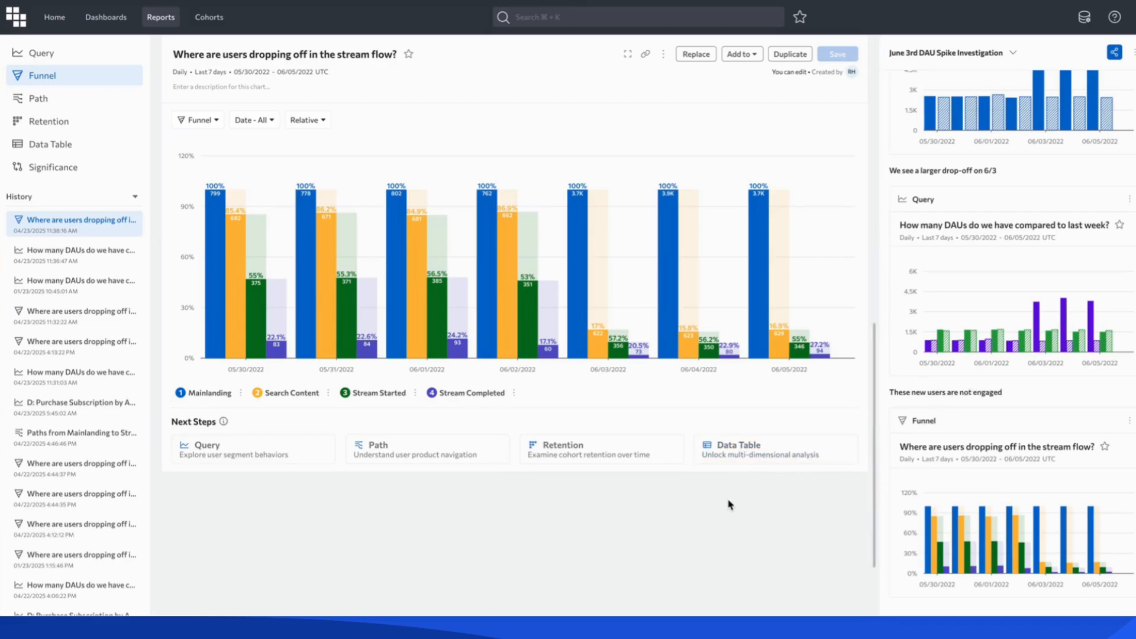
Review the scratchpad's DAU comparison chart and stream flow funnel, inspecting the Android and Search Content values for 06/03/2022.
scroll(731, 502, up, 5)
scroll(731, 505, down, 4)
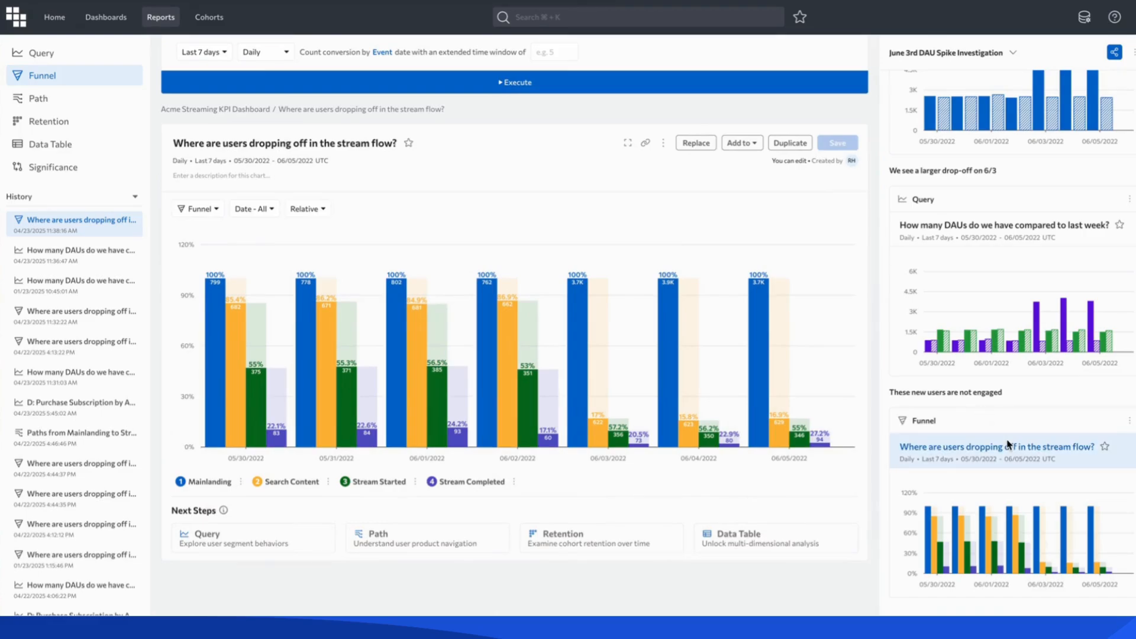
scroll(1042, 398, up, 1)
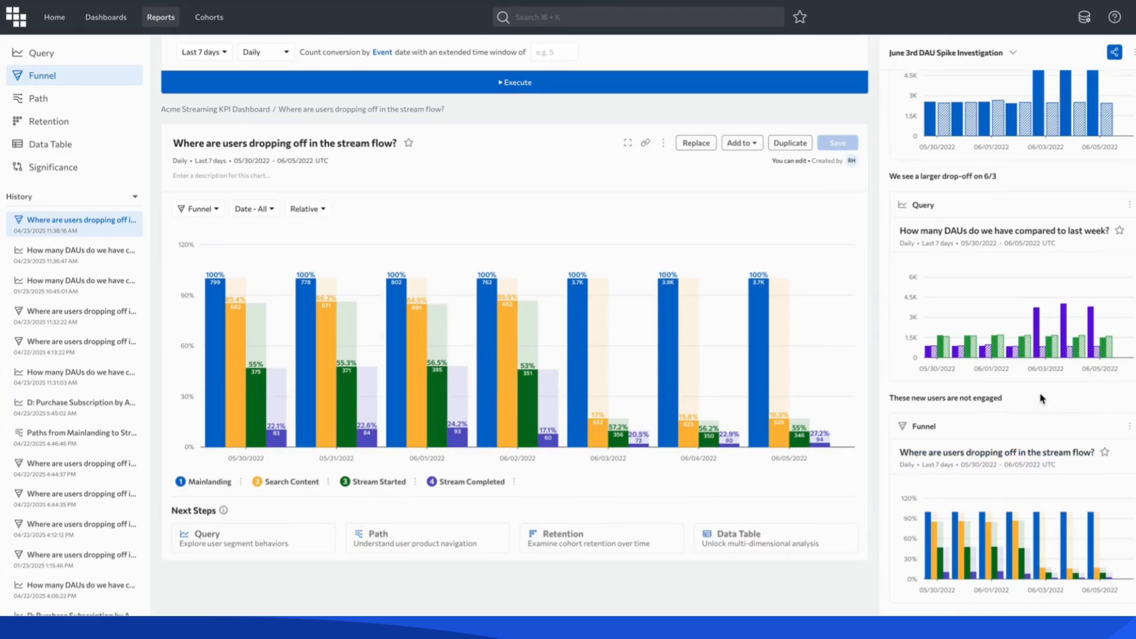
mouse_move(1040, 351)
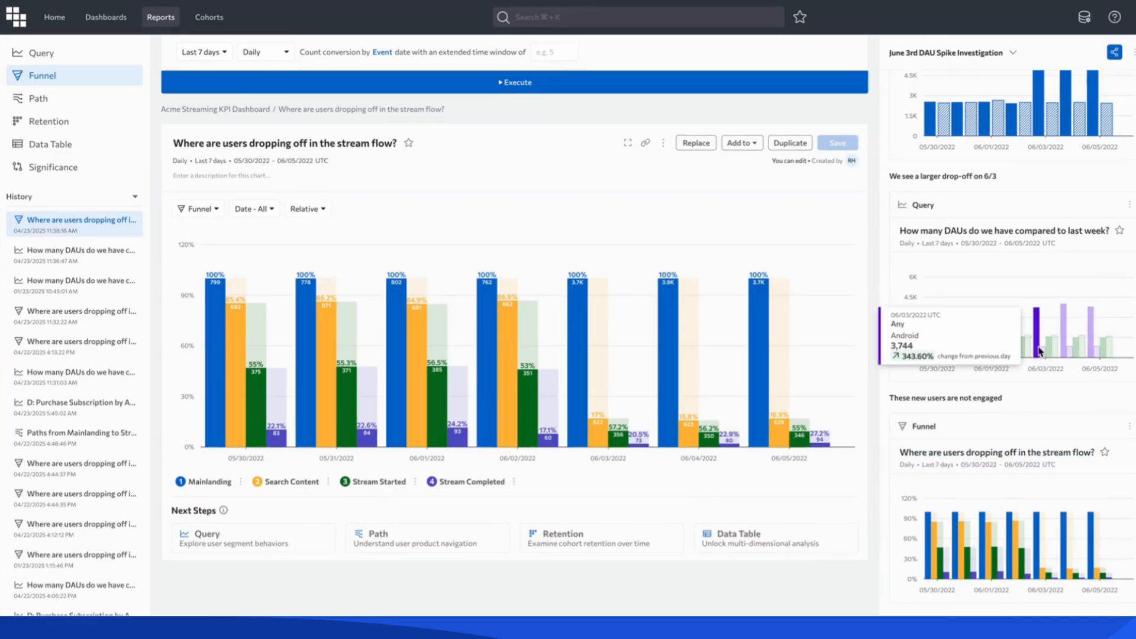
scroll(1041, 351, down, 1)
mouse_move(1043, 517)
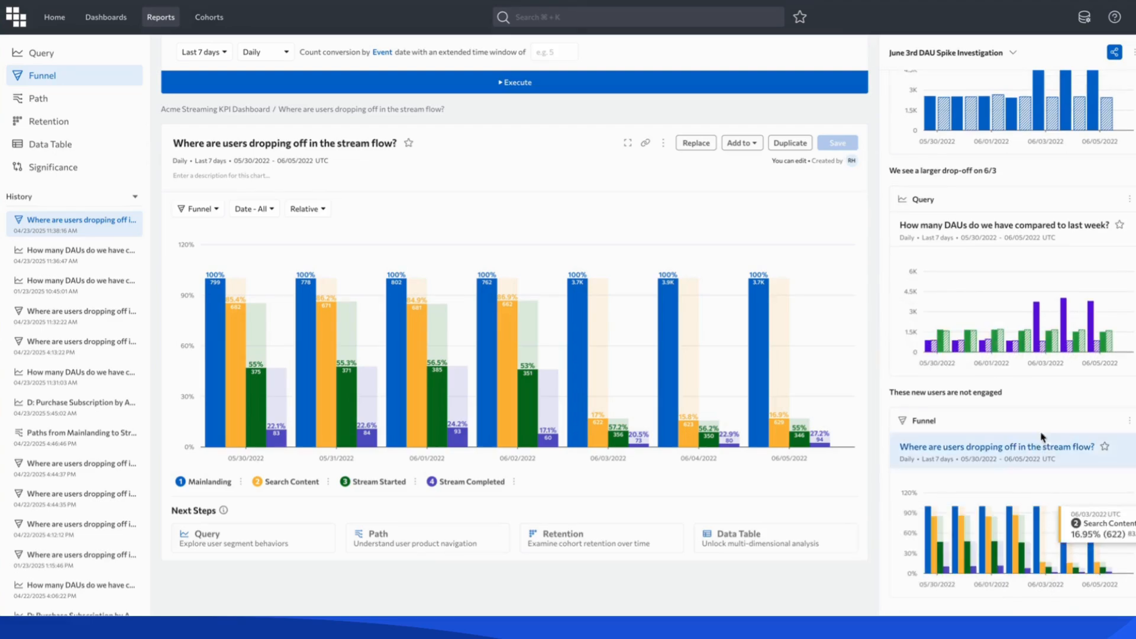
Enable All Incidents on the stream flow funnel chart and inspect the details of the incident marked on 06/03/2022.
click(664, 144)
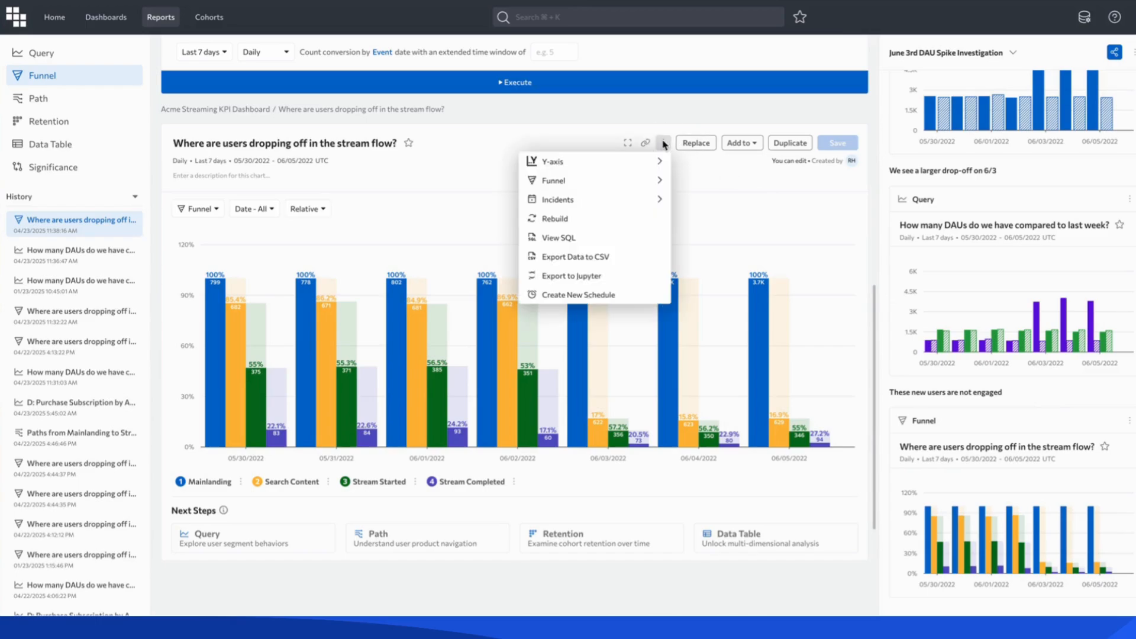
mouse_move(629, 204)
click(804, 199)
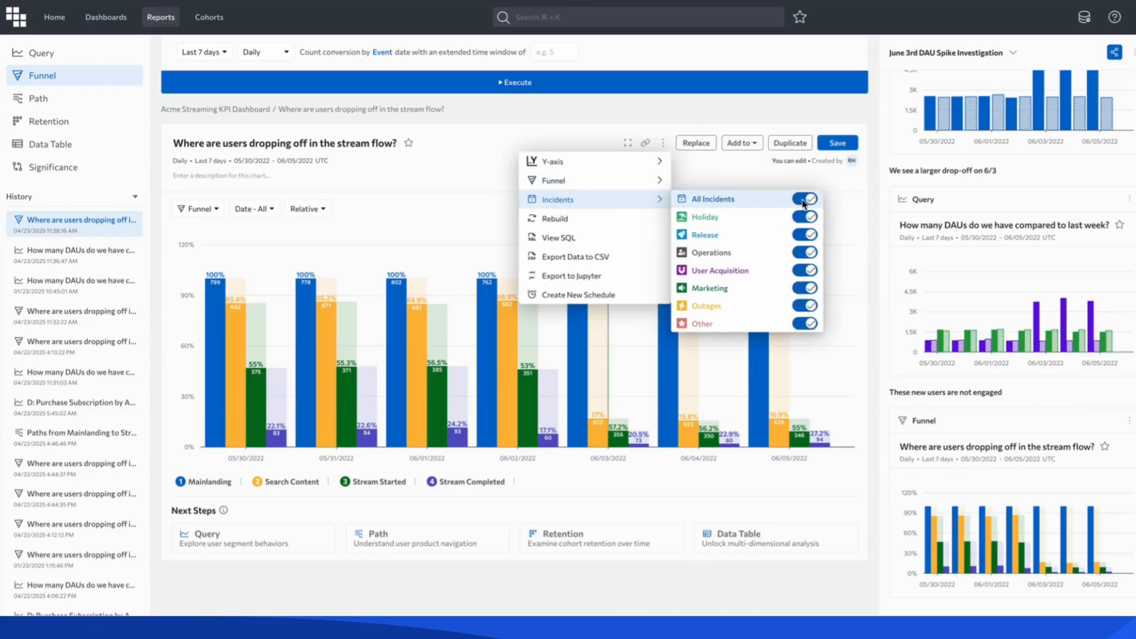
click(592, 113)
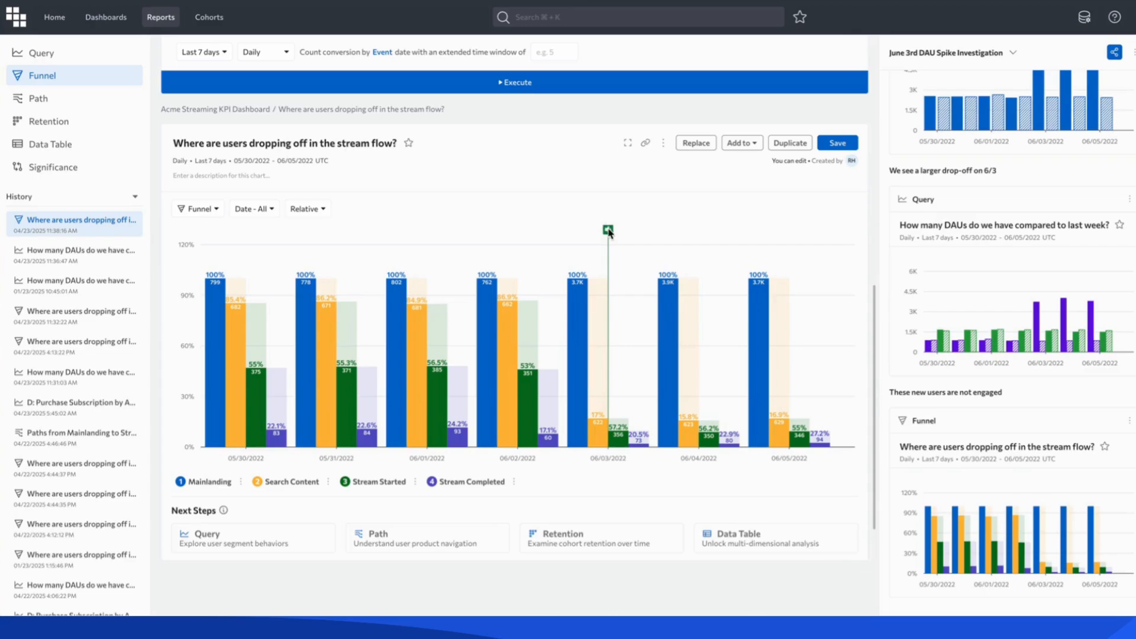
mouse_move(609, 233)
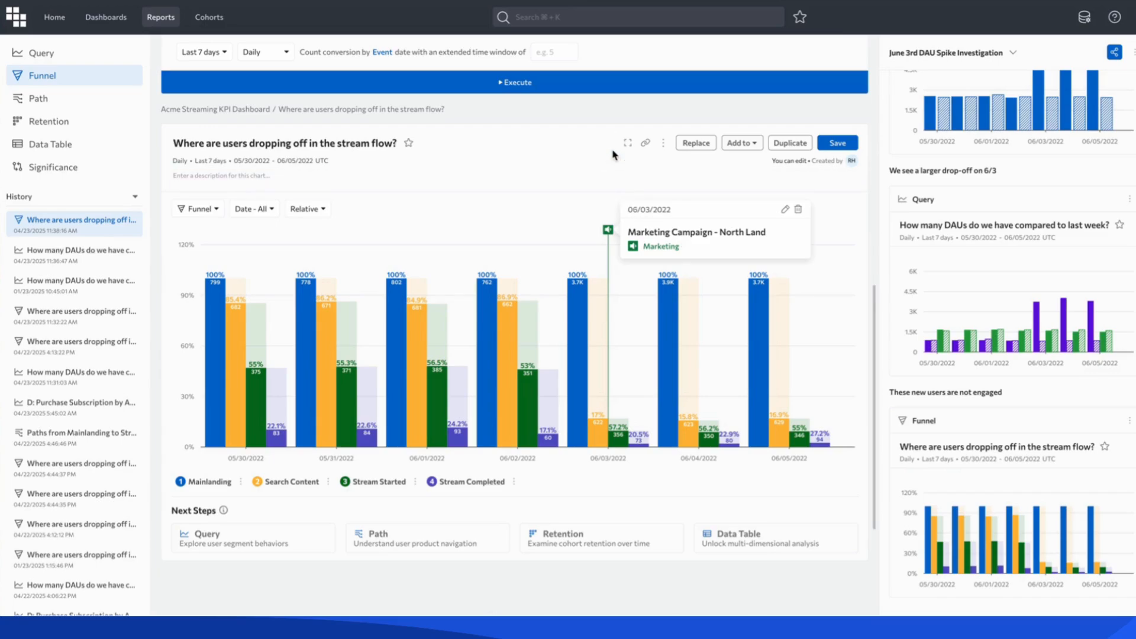
scroll(614, 155, up, 10)
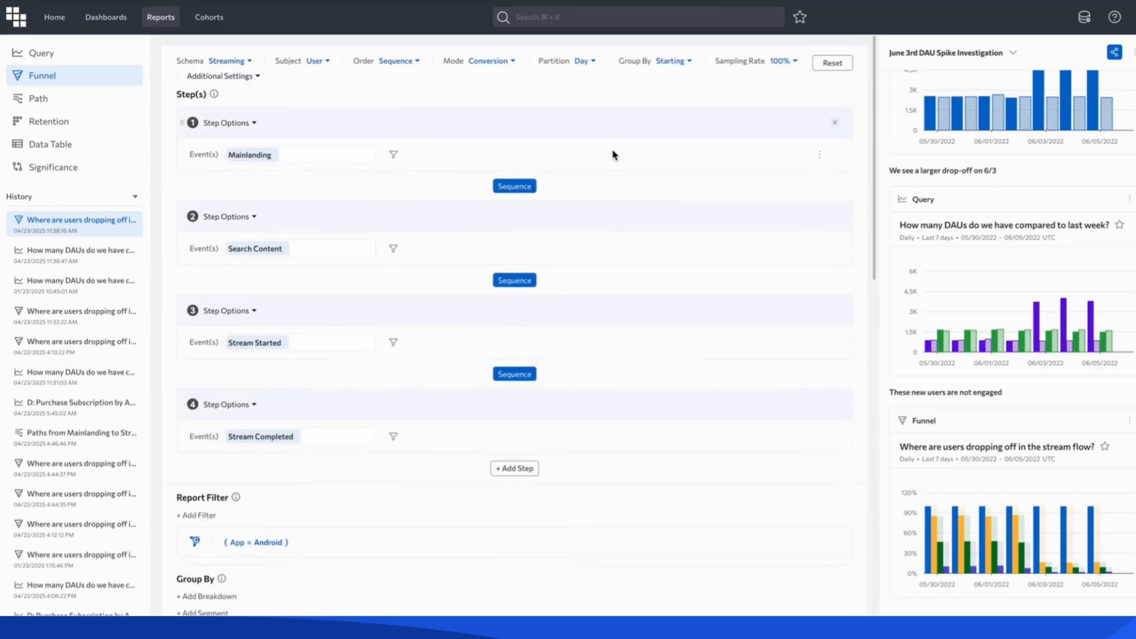